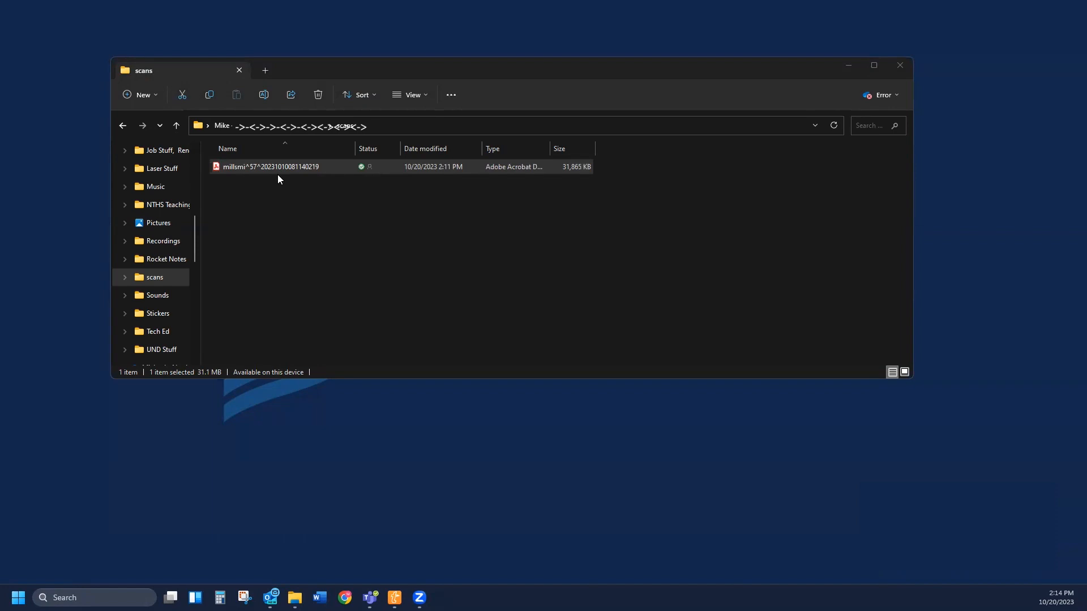
Step: Open the scanned PDF from the scans folder and try to select body text on Introduction page 3
double_click(273, 169)
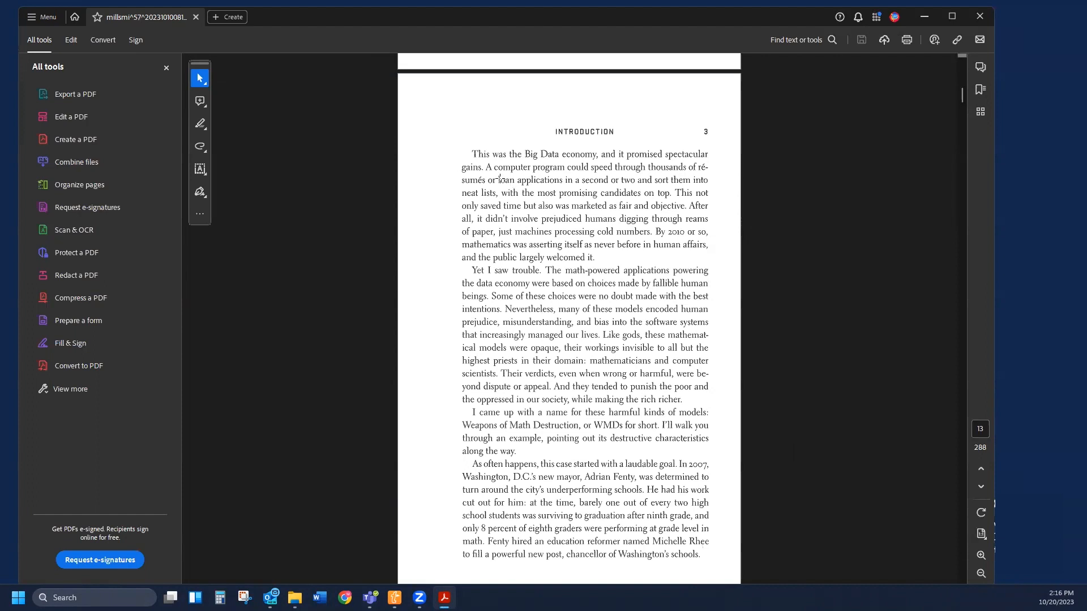
drag(493, 197, 579, 269)
click(607, 215)
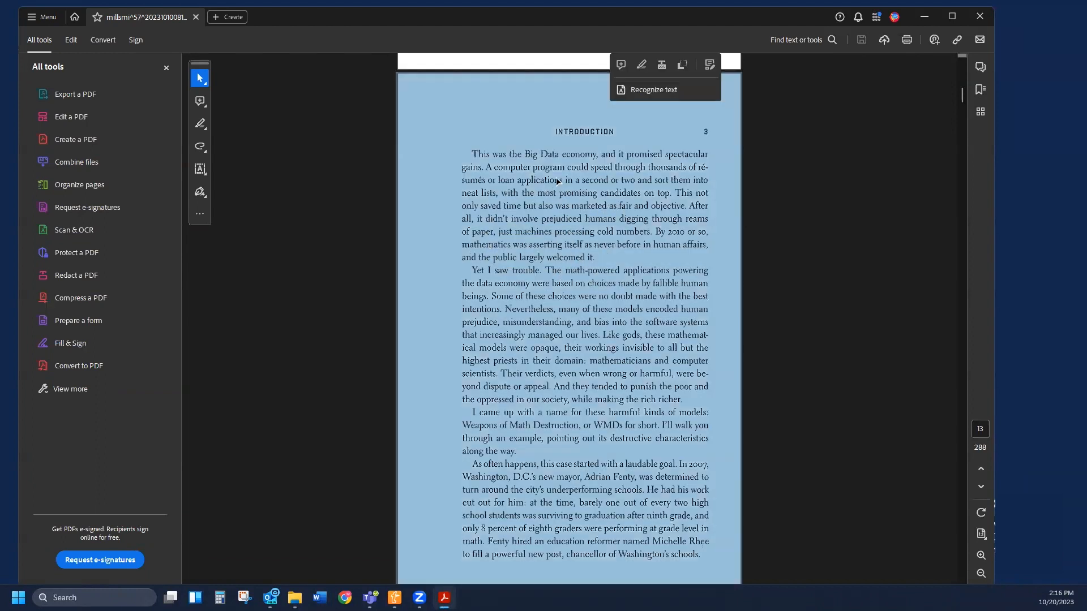
click(518, 173)
drag(516, 173, 555, 191)
click(600, 228)
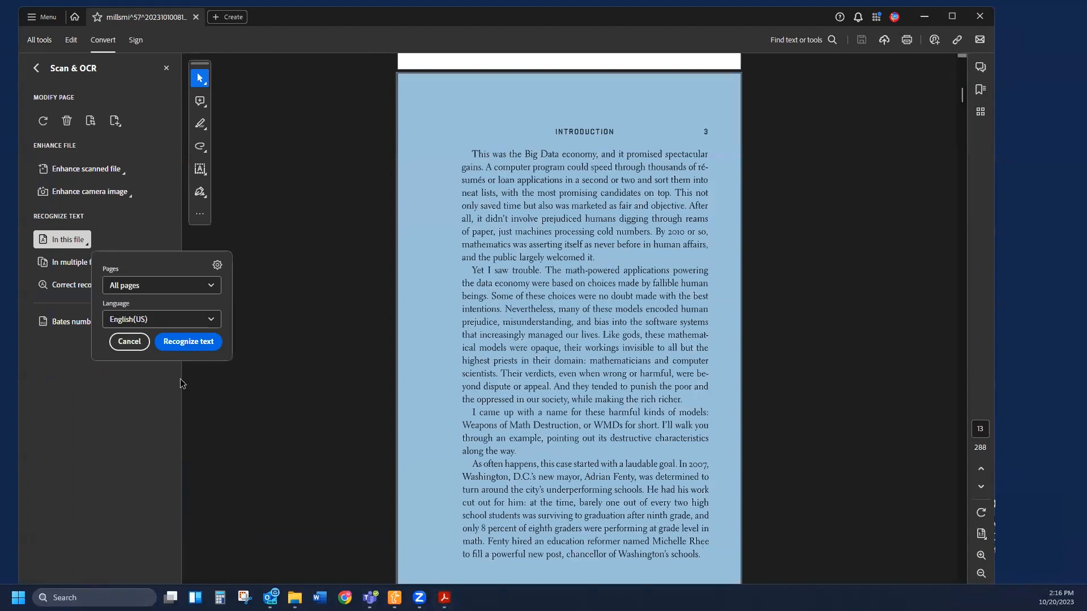
click(139, 348)
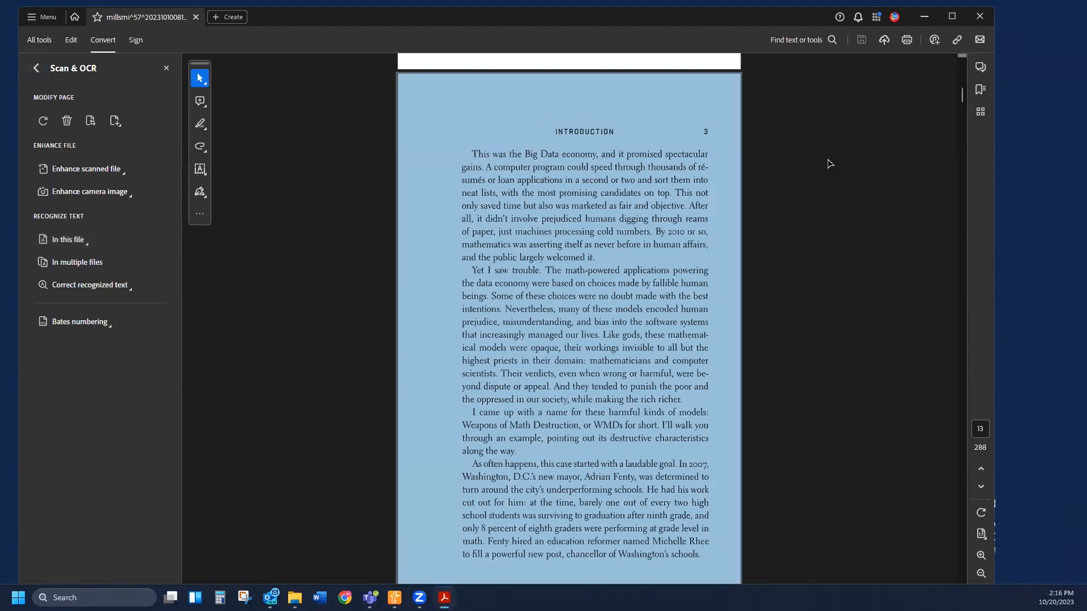
click(788, 195)
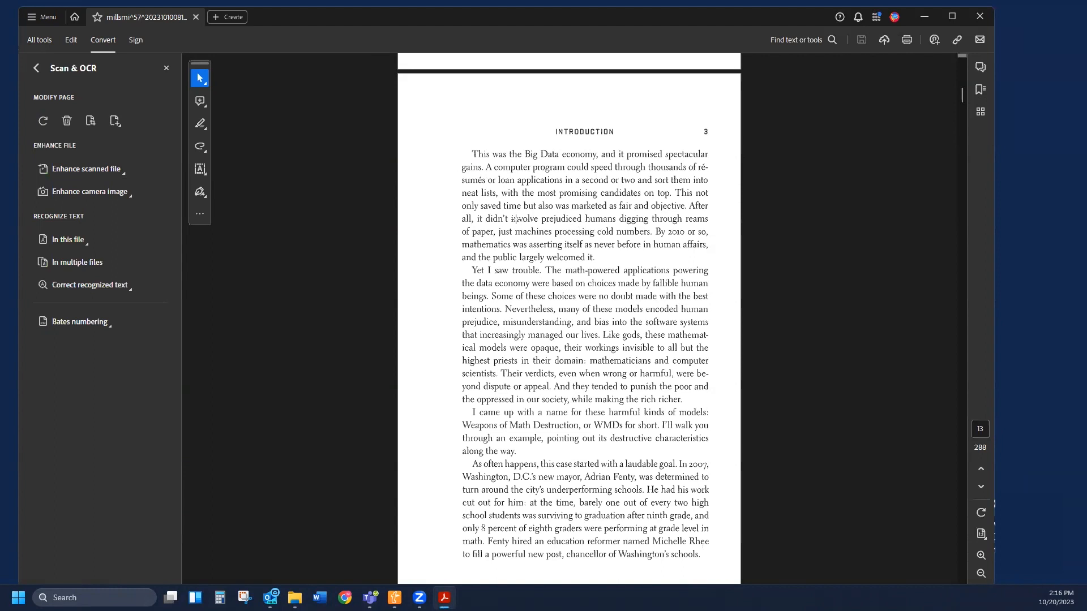
Step: Enhance the scanned file on all pages with text recognition enabled
click(32, 42)
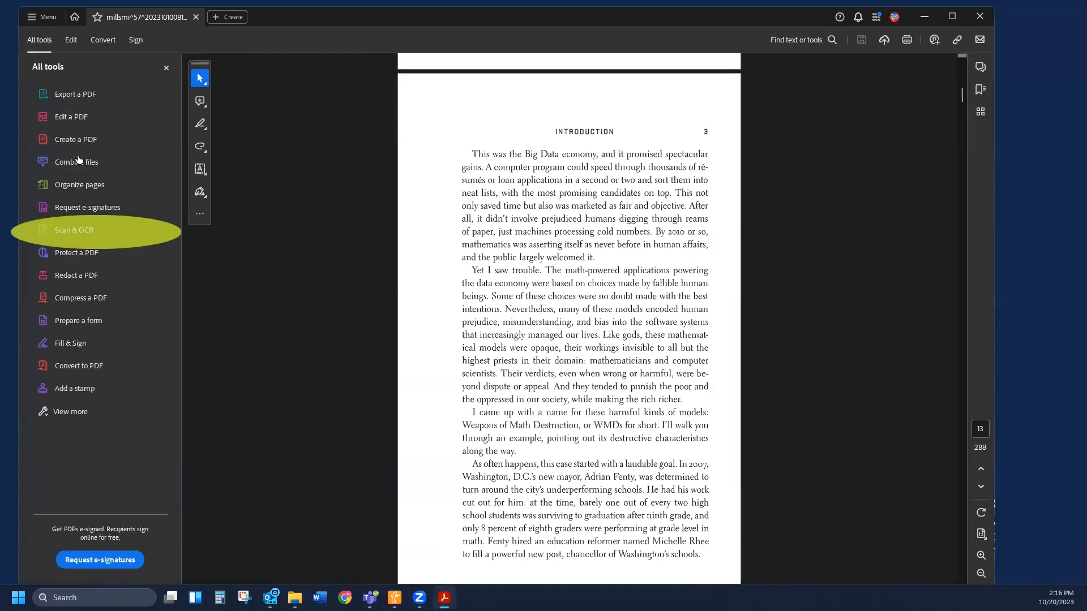
click(88, 233)
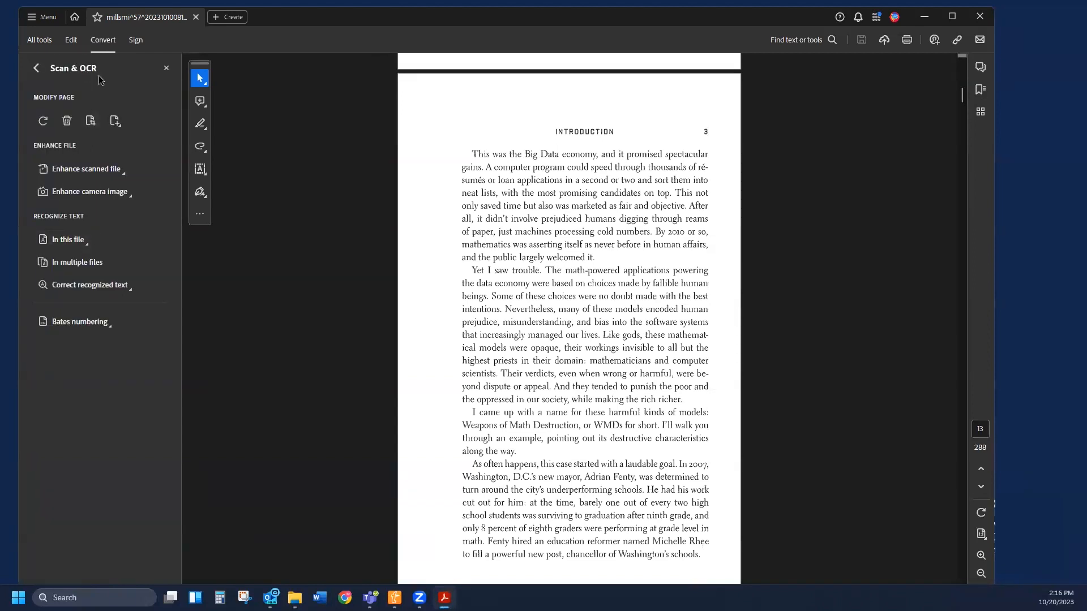
click(80, 175)
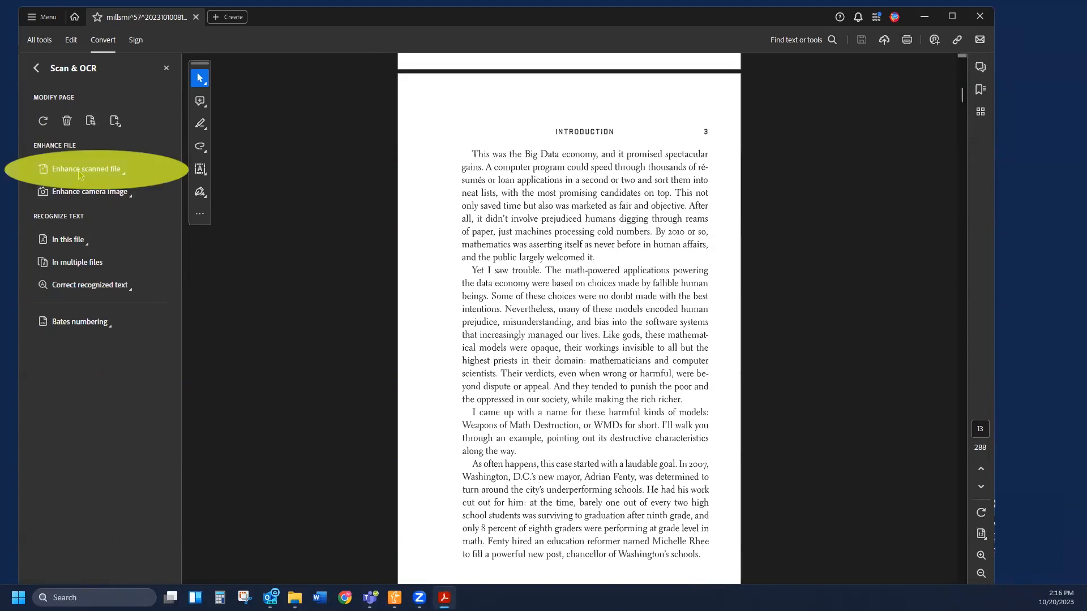
click(115, 176)
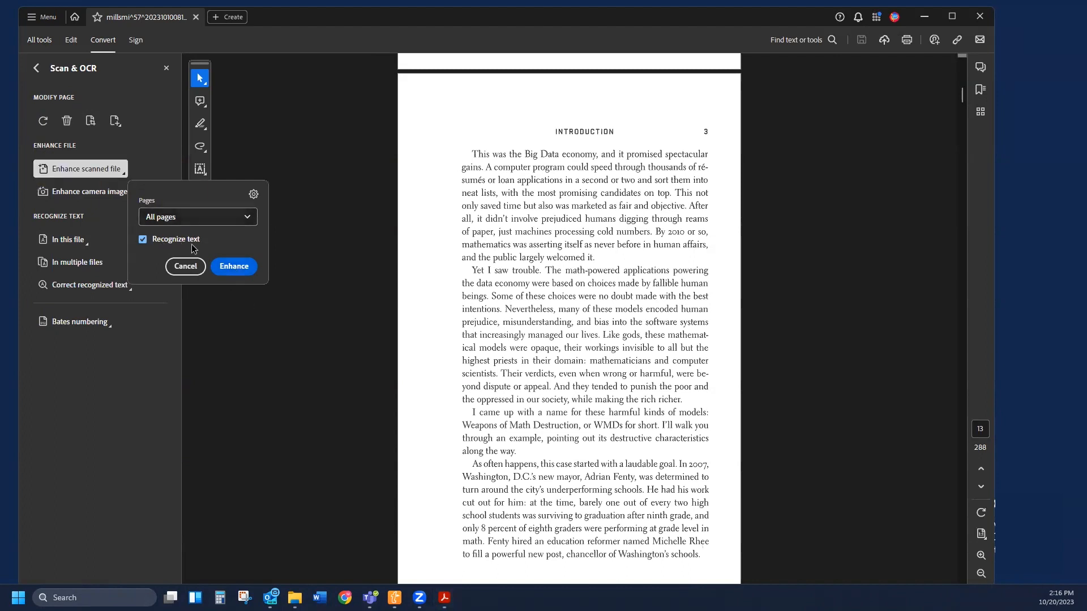
click(229, 266)
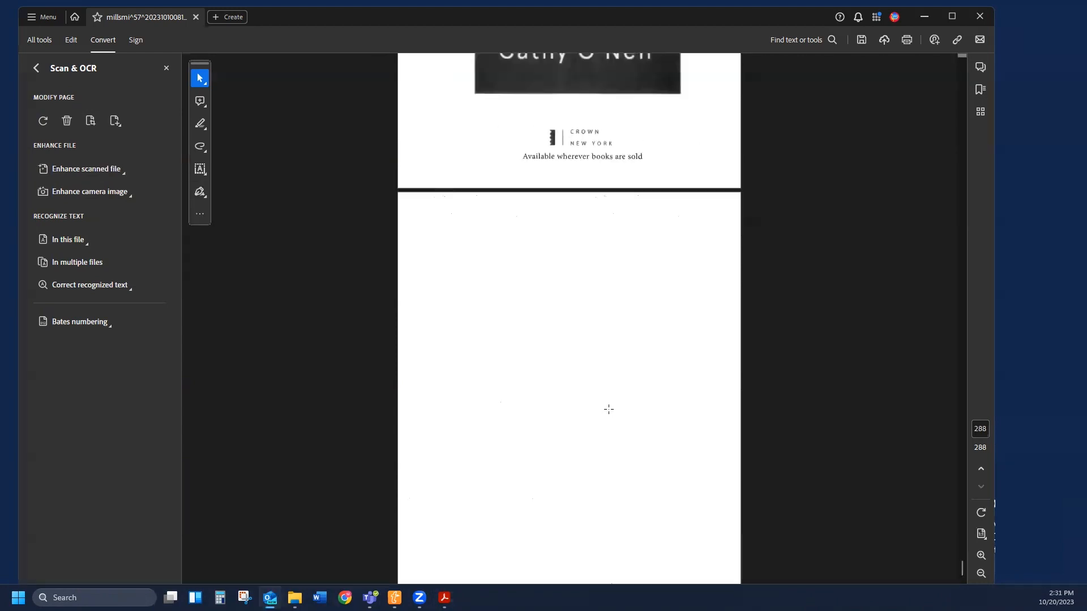
Step: Go to the page numbered 61 in the 'Arms Race' chapter and test-select a passage to check the recognized text
scroll(608, 409, down, 3)
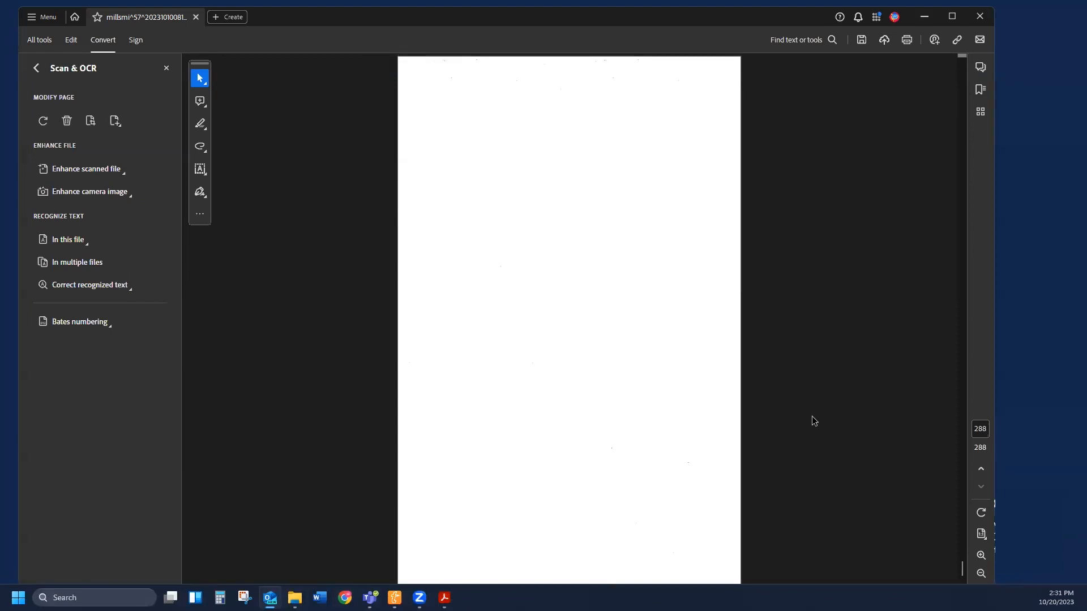
scroll(737, 398, up, 20)
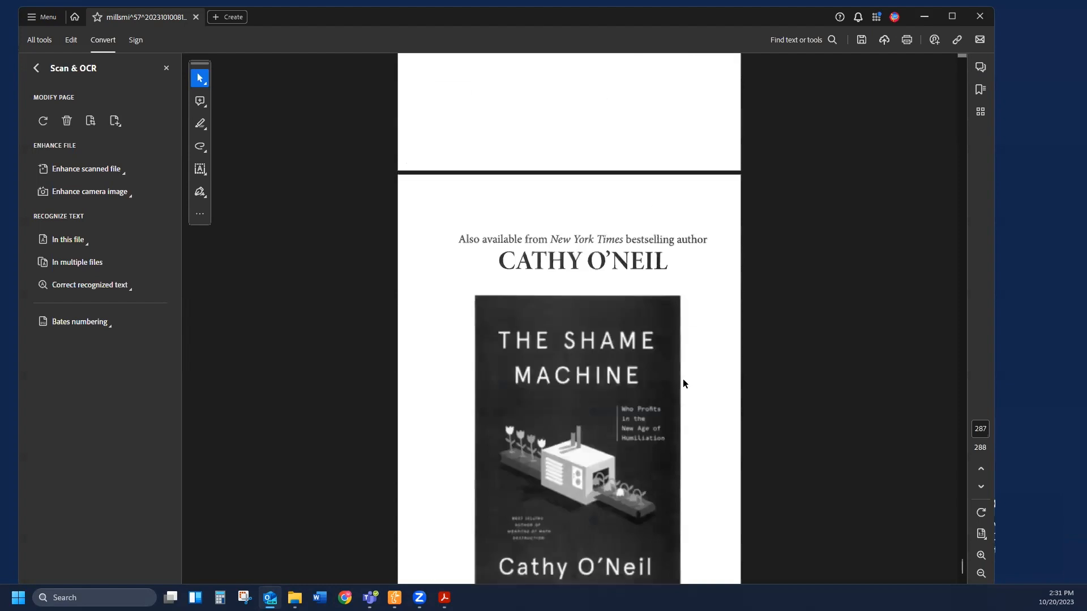
scroll(640, 347, up, 5)
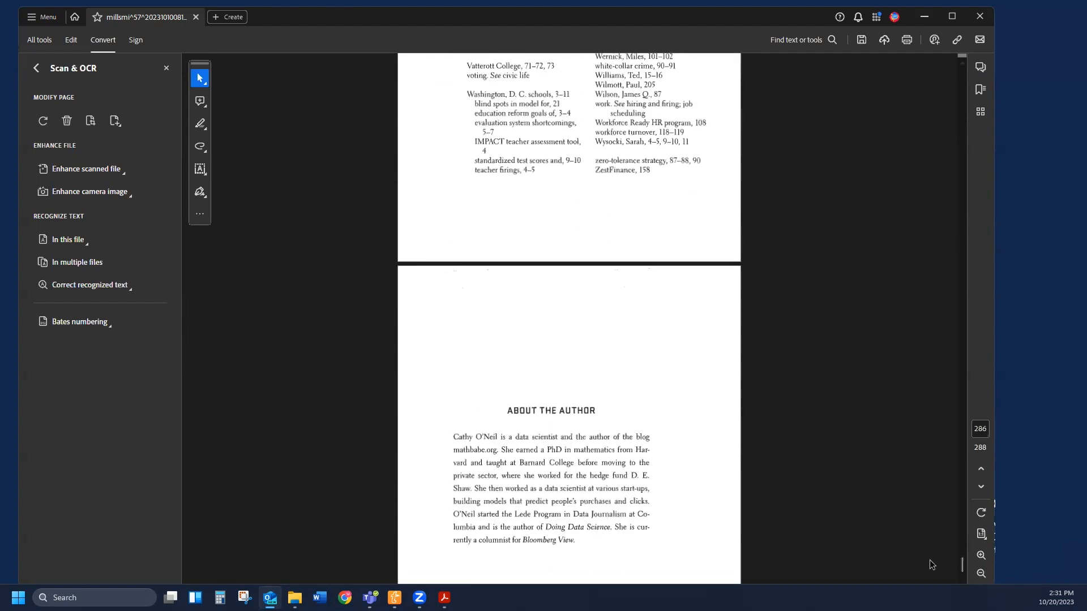
drag(960, 563, 927, 188)
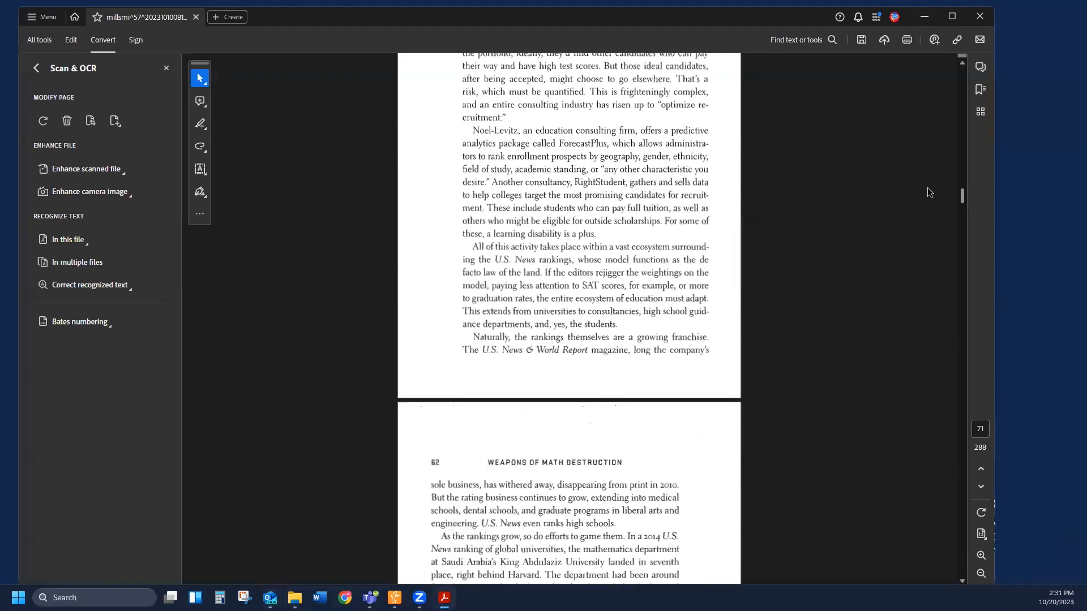
drag(517, 148, 680, 407)
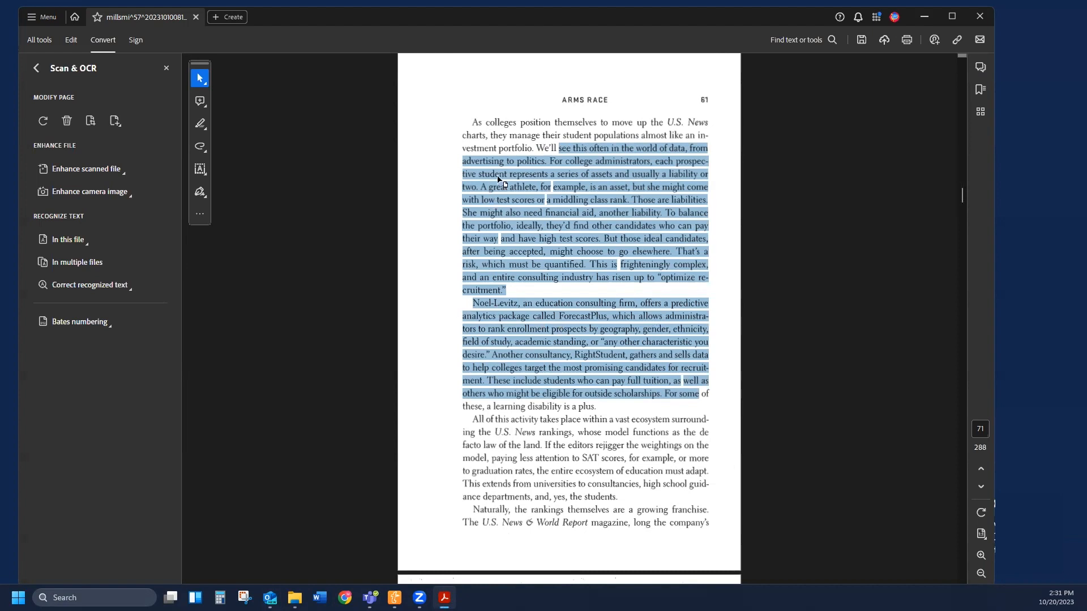
click(417, 256)
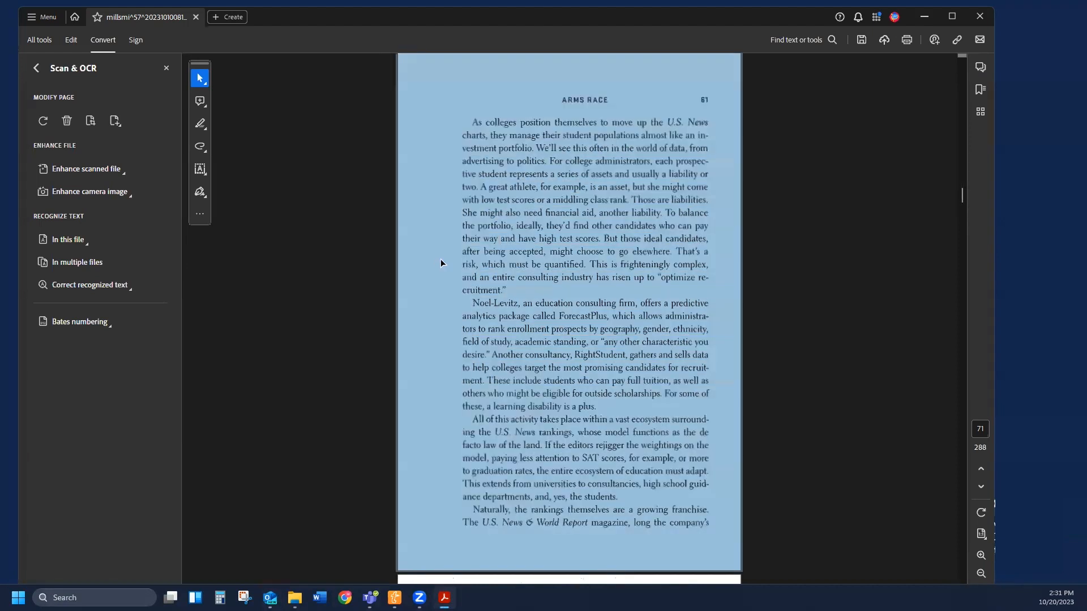
click(378, 283)
Step: Start correcting recognized text on page 61 and accept the suspects '61', 'in-' and '"any' as recognized
click(82, 288)
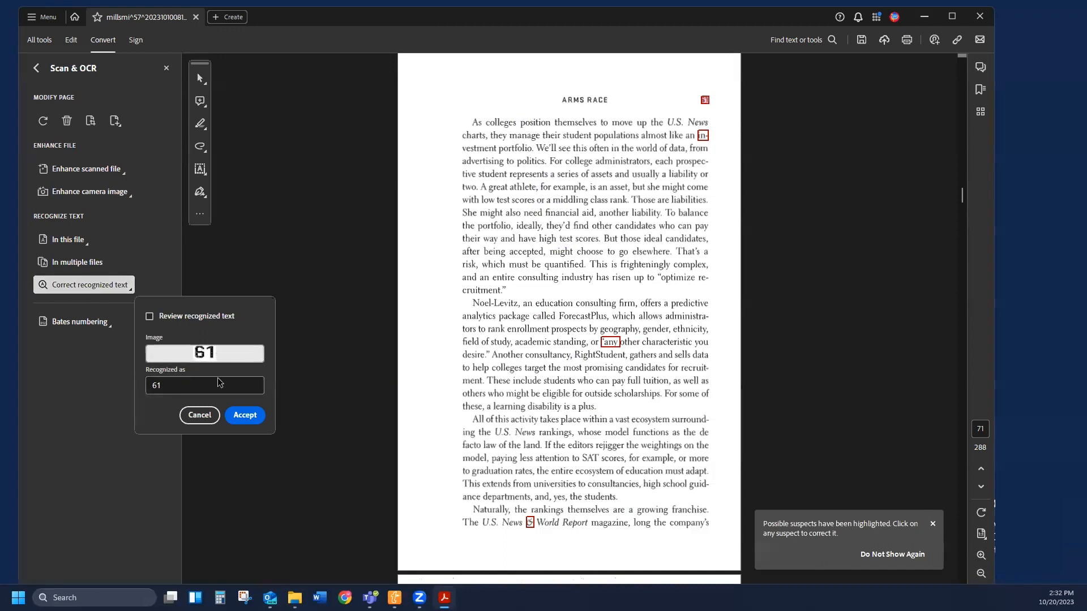
click(242, 416)
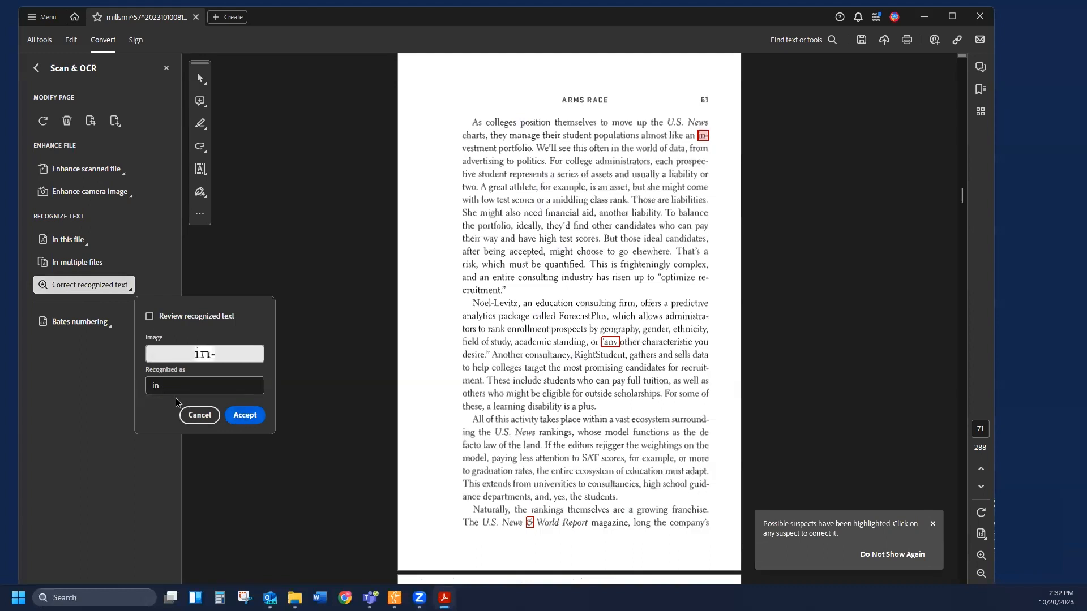
click(247, 417)
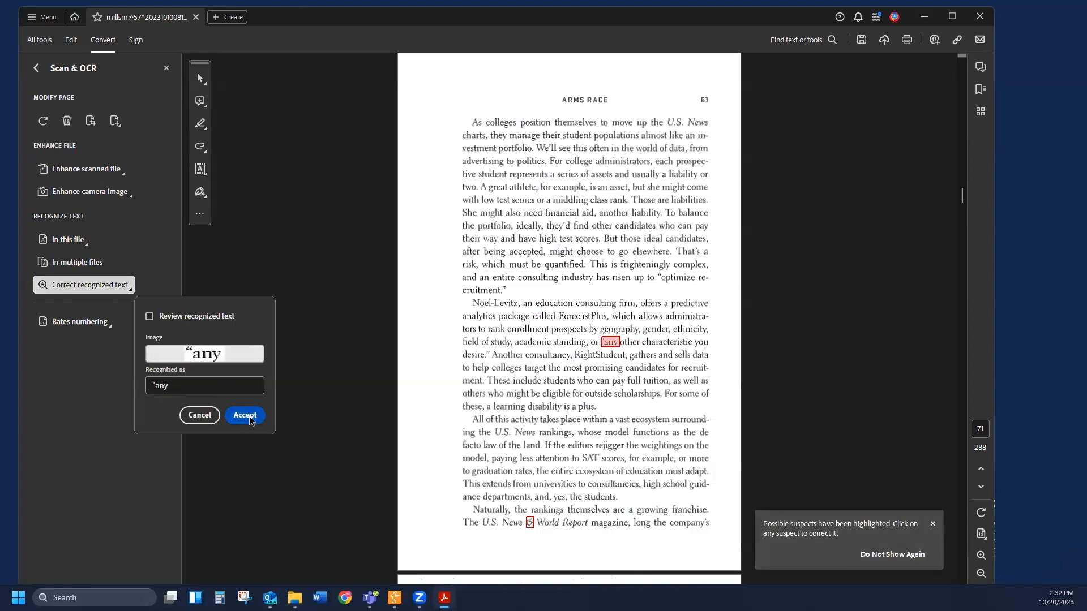
click(250, 417)
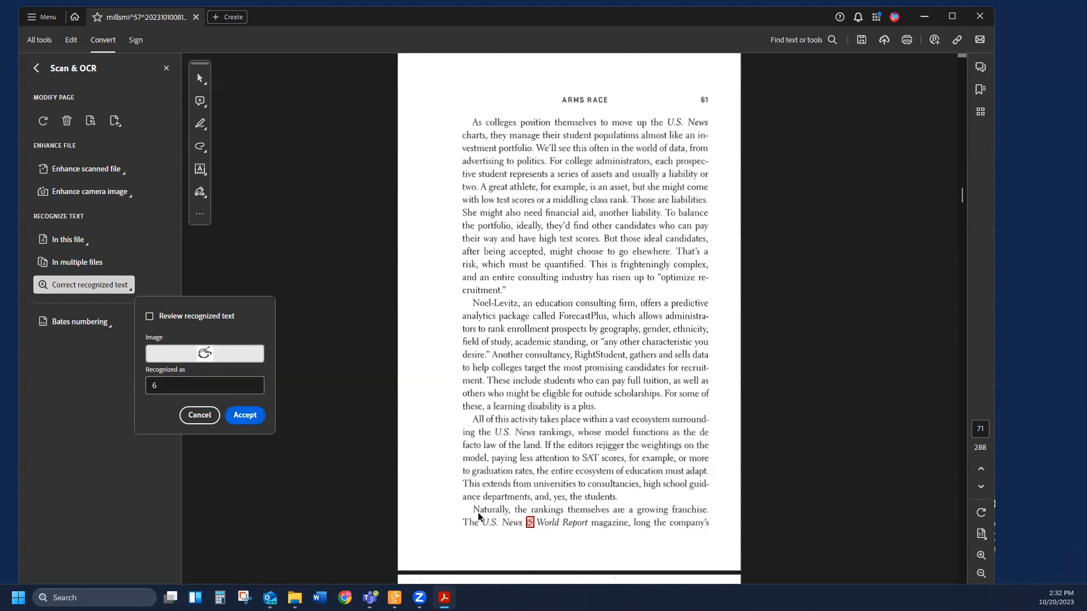
Step: Correct the suspect between 'U.S. News' and 'World Report' to '&' and accept it
key(Tab)
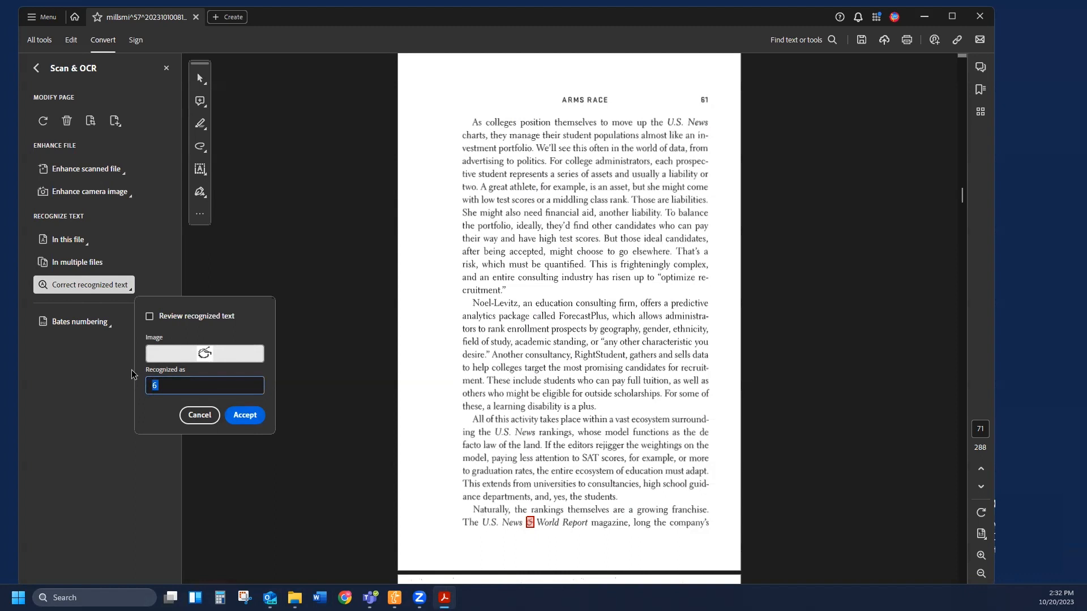
text(&)
click(253, 423)
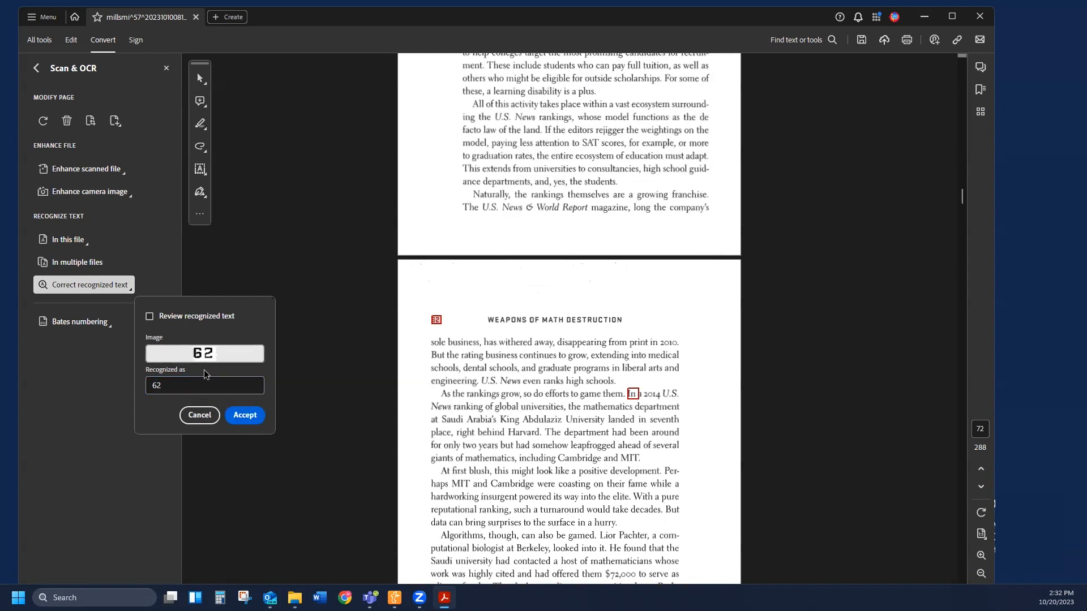
Step: Accept the suspects '62', 'In', 'fly', 'test.' and '"We' as recognized on the pages numbered 62 and 63
click(245, 419)
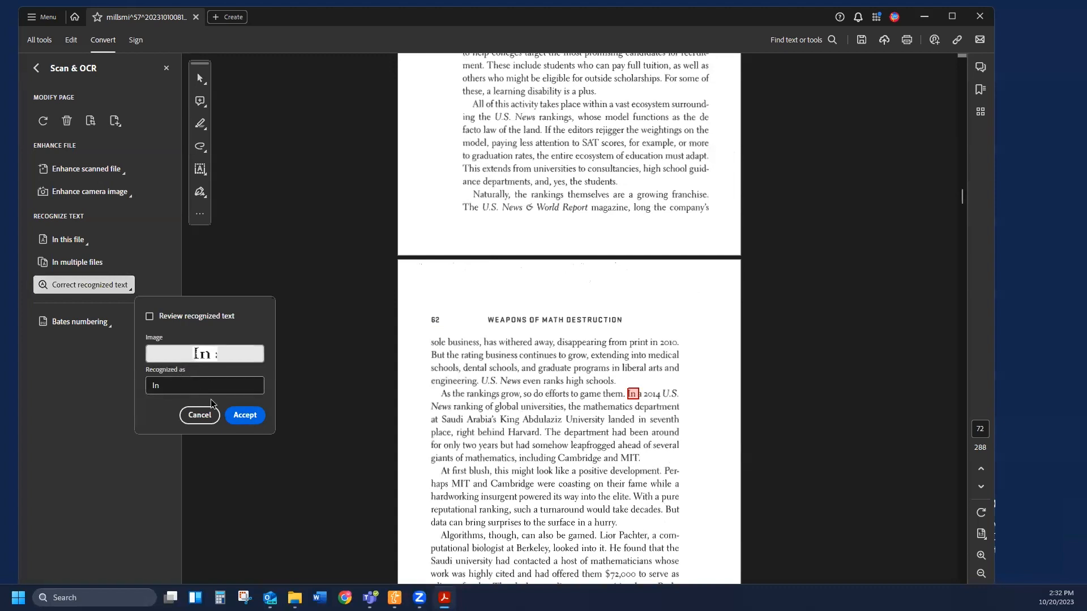
click(249, 422)
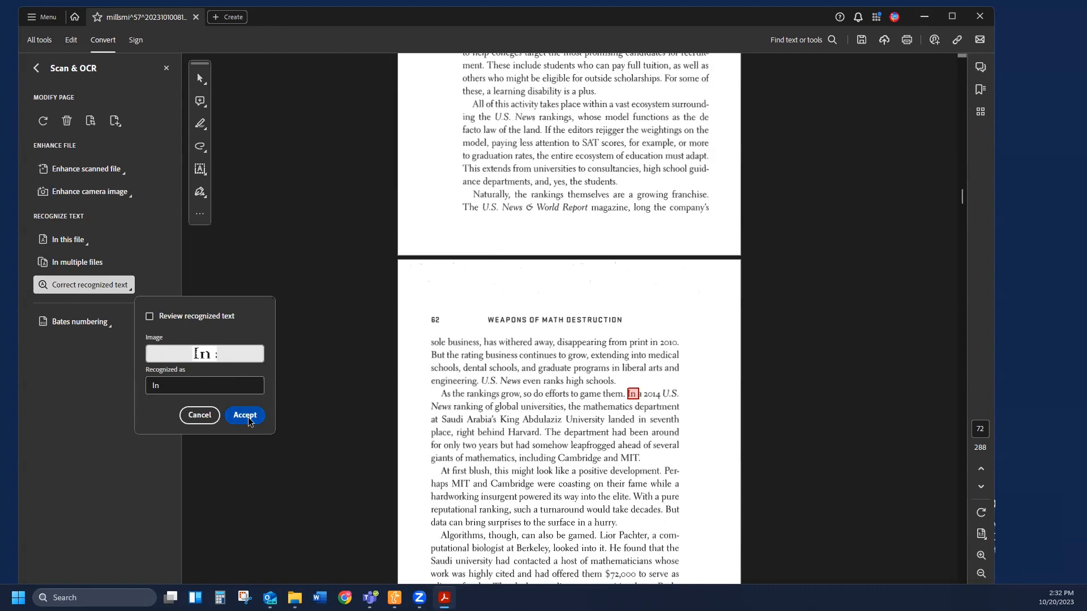
click(249, 421)
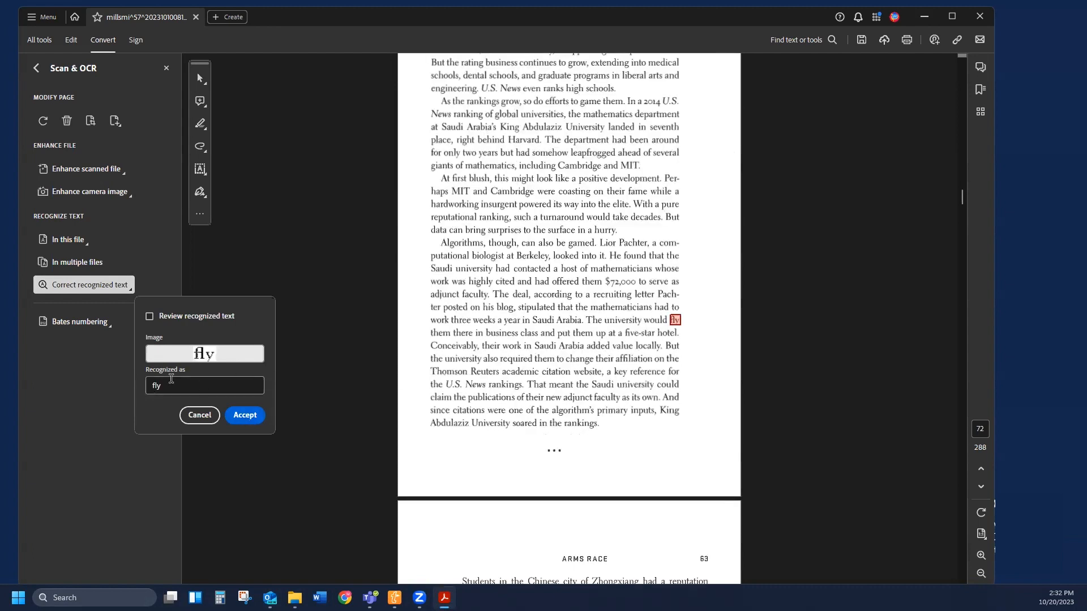
click(247, 422)
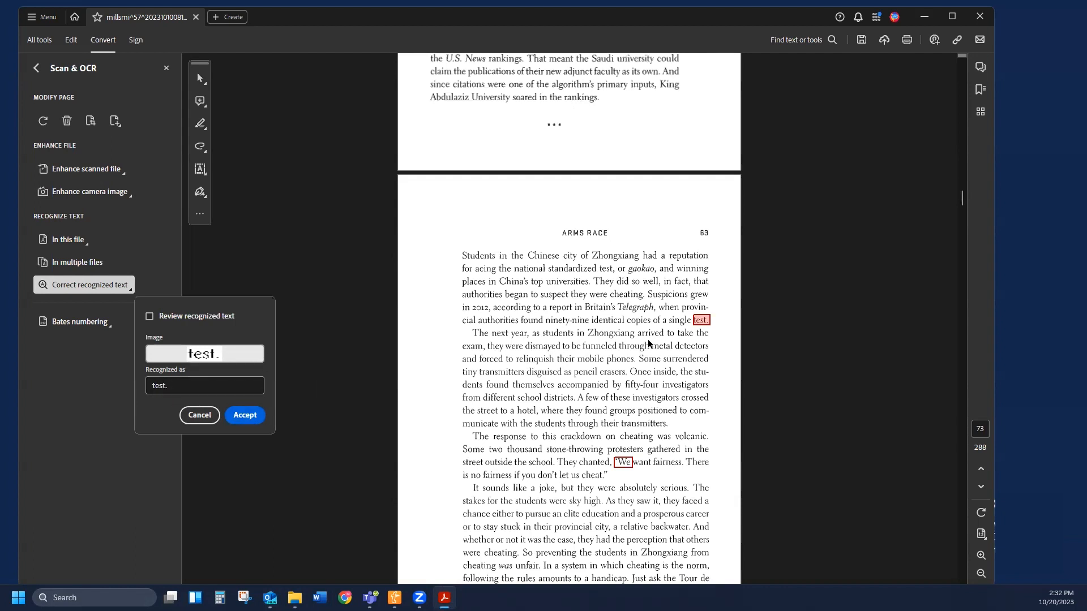
click(249, 417)
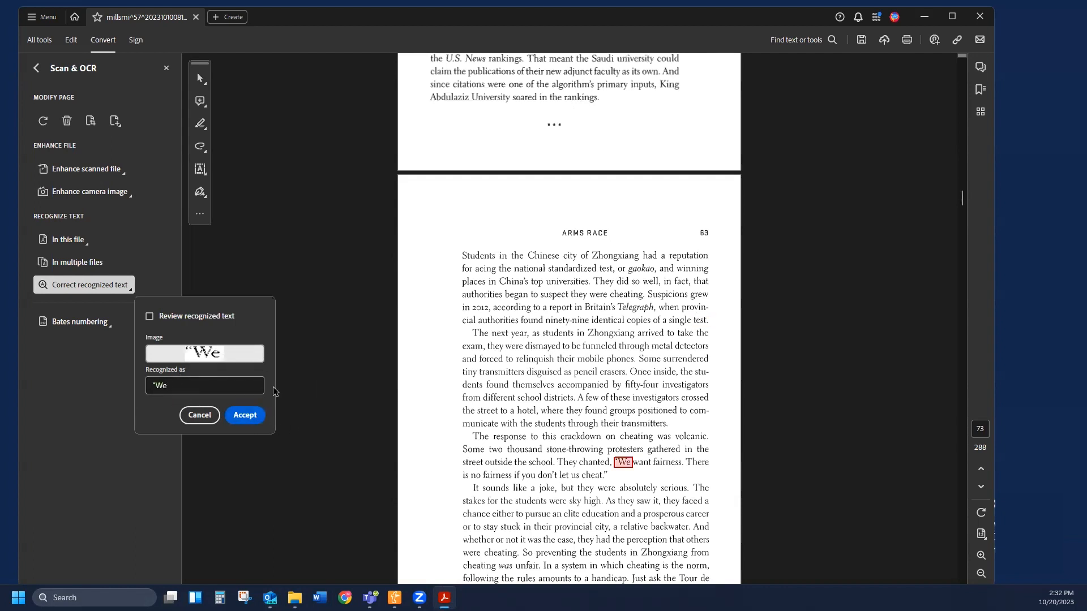
click(238, 417)
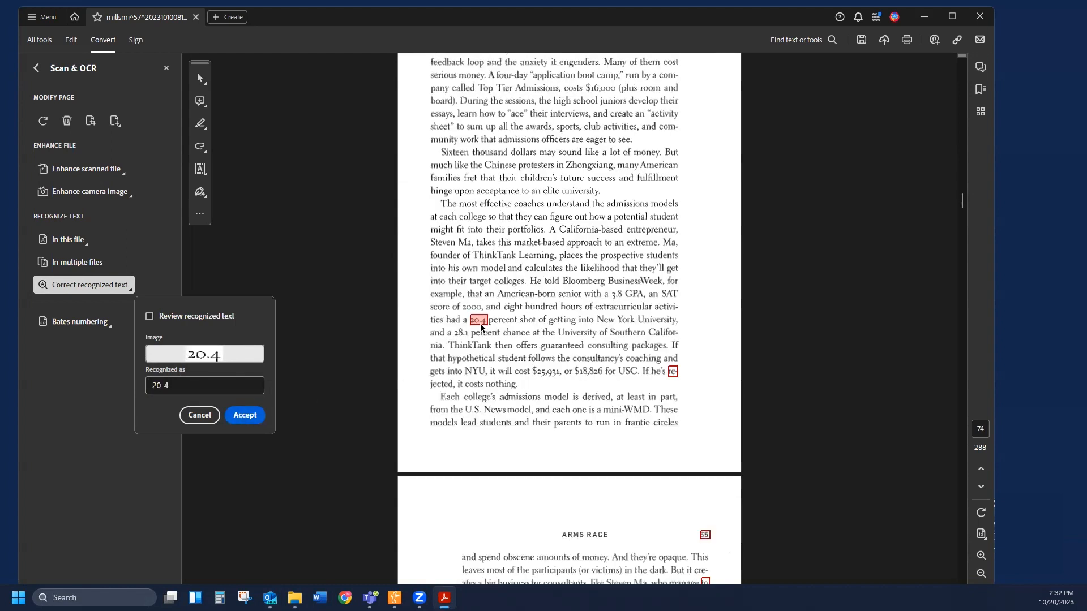
Step: Correct the suspect percentage before 'percent shot of getting into New York University' to 20.4 and accept it
click(165, 387)
key(BackSpace)
text(.)
click(239, 416)
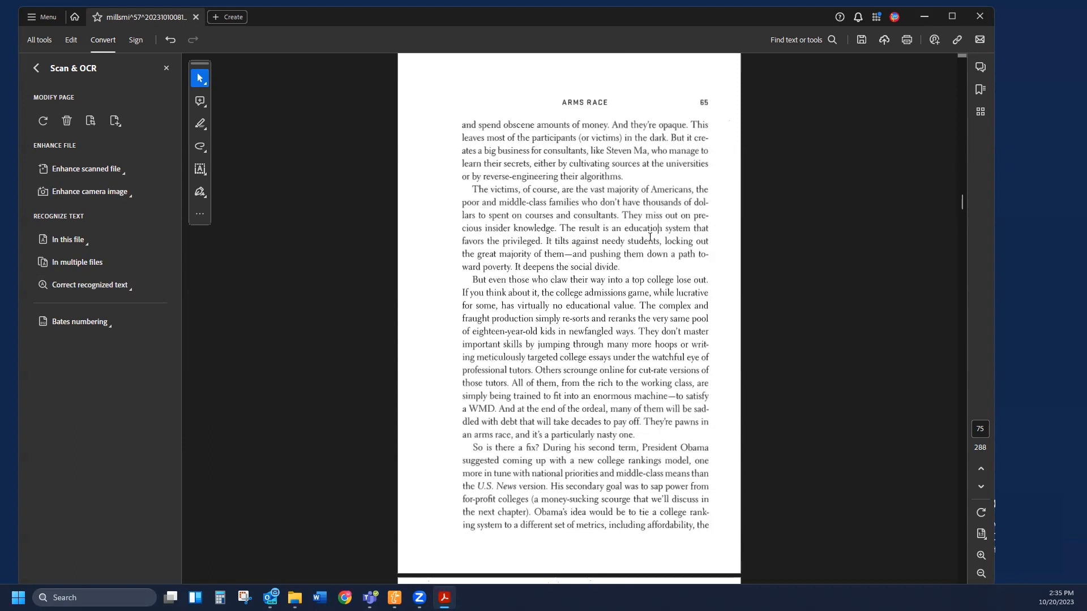
Step: Open the page numbered 65 in Edit a PDF, converting the scanned page to editable text and images
scroll(690, 241, down, 3)
scroll(595, 227, up, 2)
scroll(595, 227, up, 1)
click(43, 43)
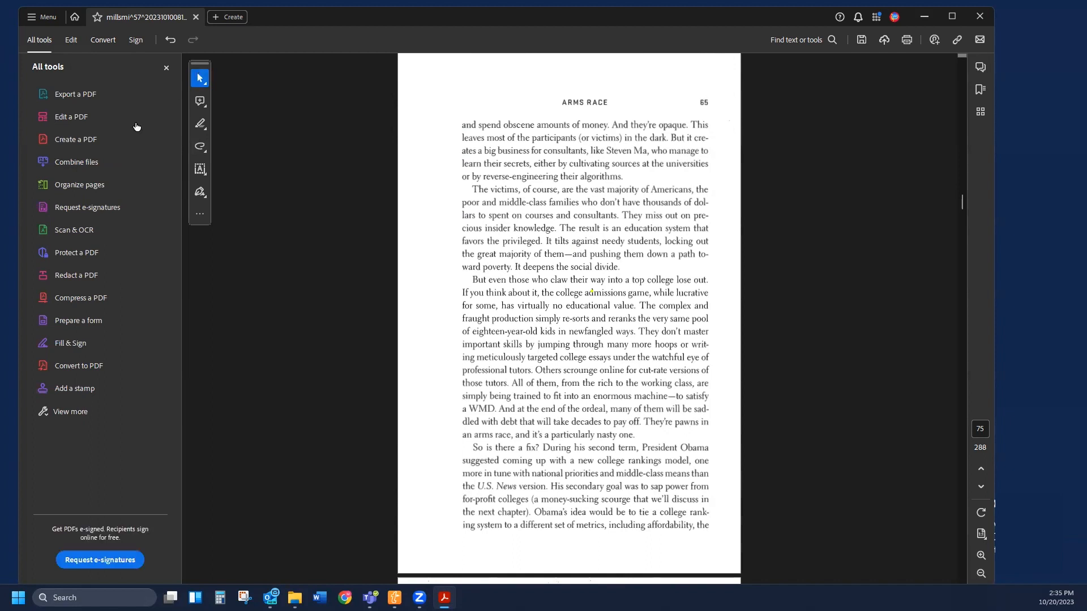
click(71, 120)
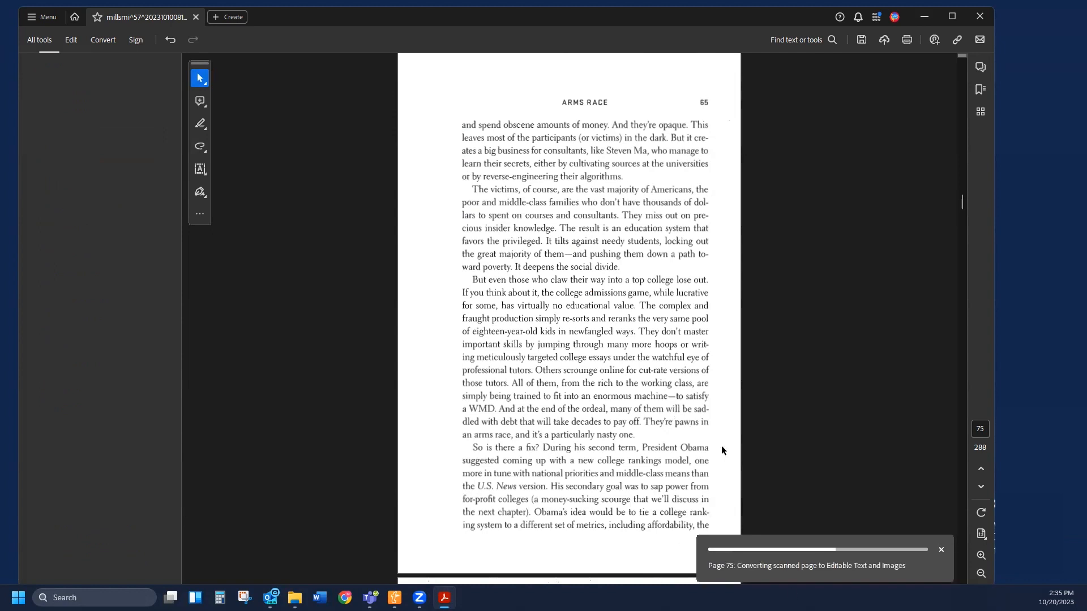
click(661, 165)
Step: Delete the line-break hyphens in 'dol-lars' and 'cre-ates', and replace the hyphen in 'middle-class' with a space
click(704, 138)
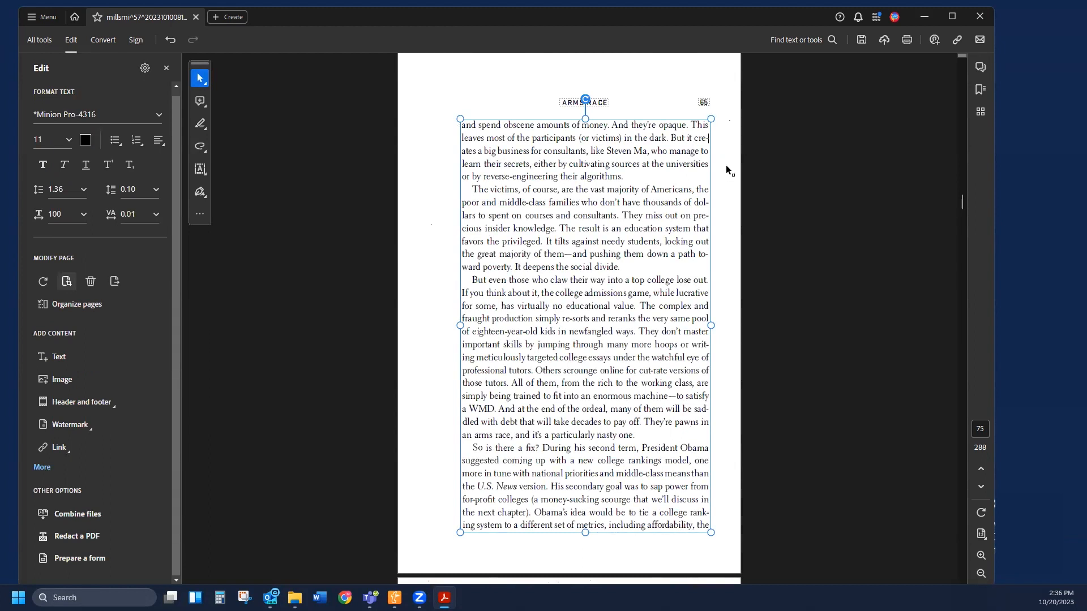
click(705, 203)
key(Delete)
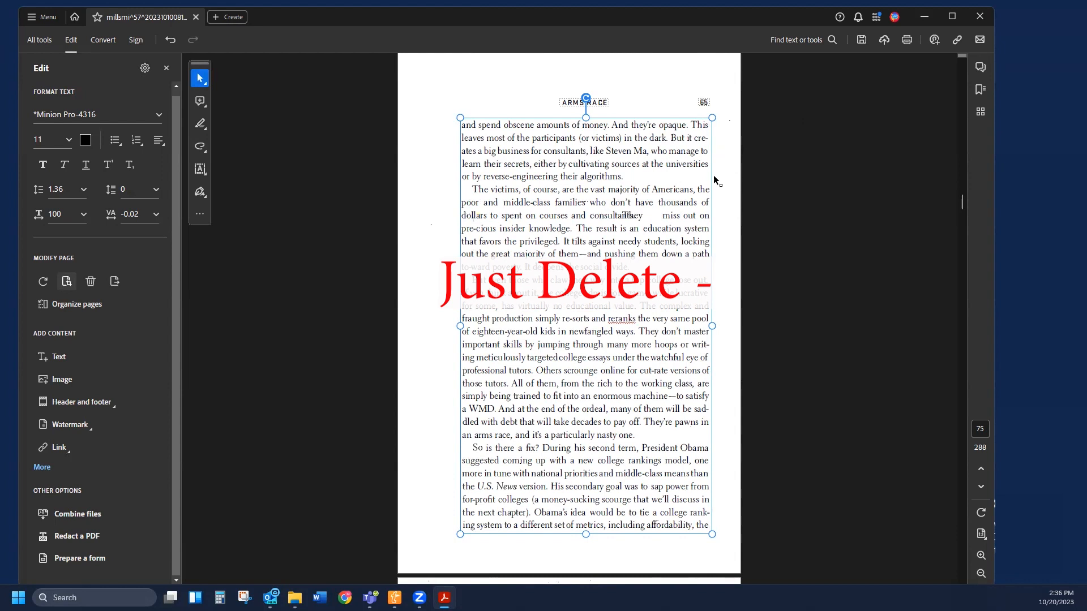
click(708, 137)
key(Delete)
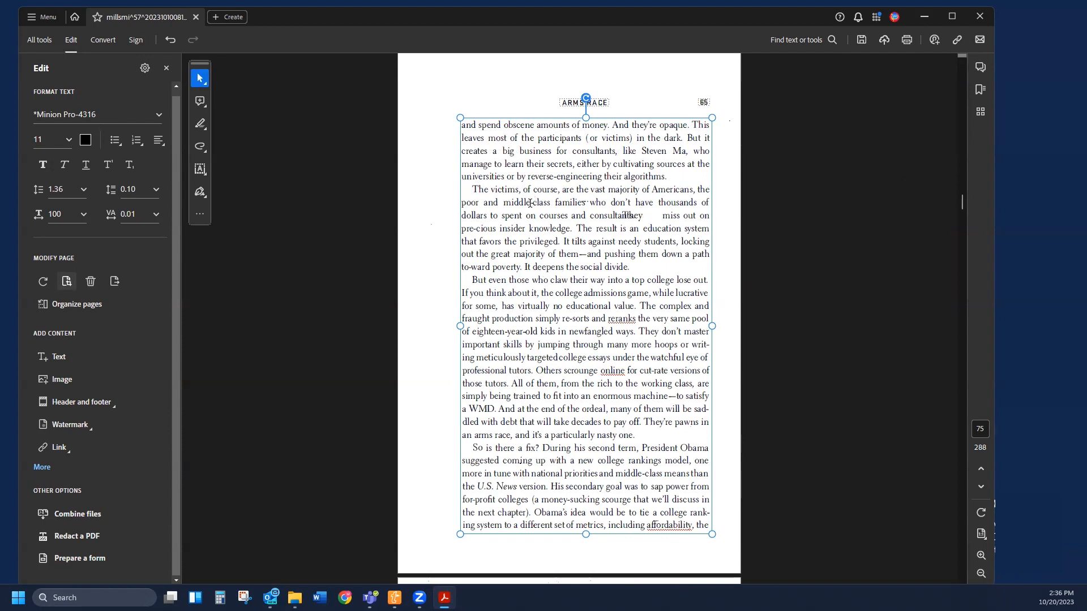
click(531, 202)
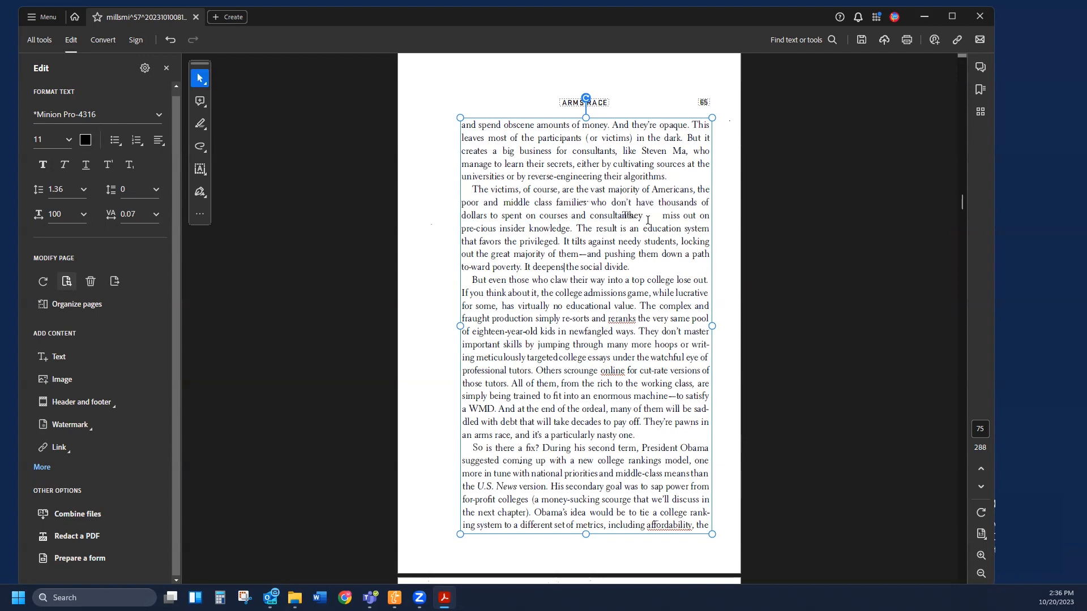
Step: Examine the overlapping characters where 'consultants' runs into 'They' in the second paragraph of the page numbered 65
click(624, 214)
drag(616, 215, 637, 215)
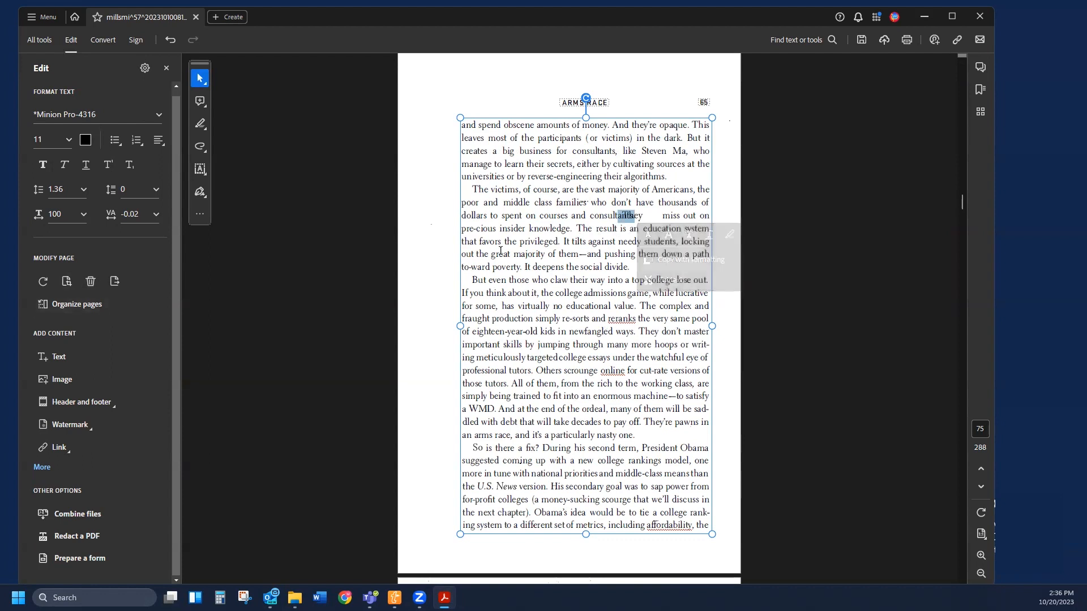
click(608, 264)
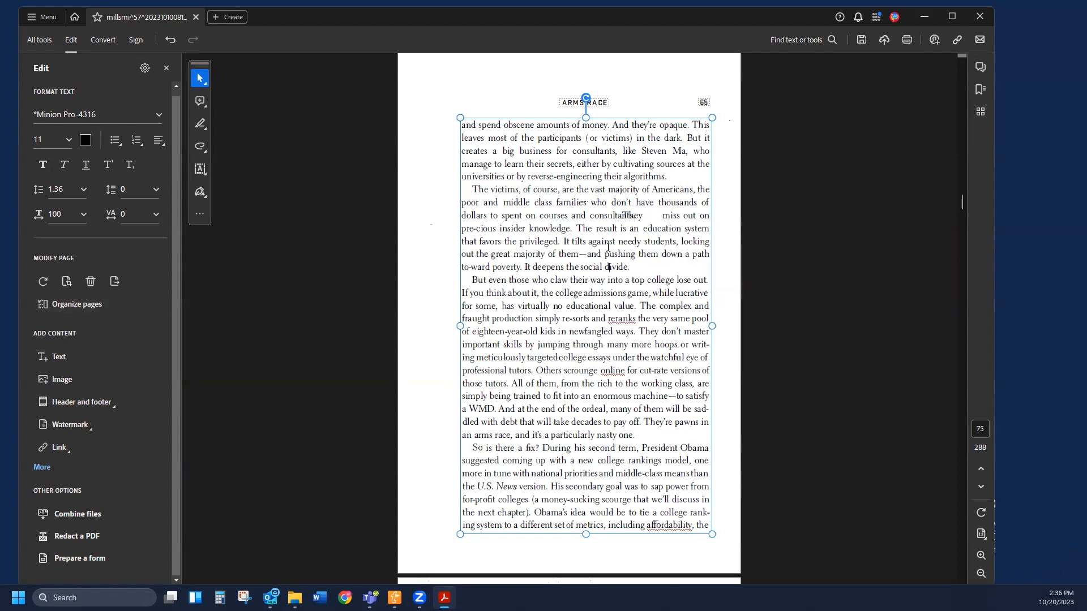
drag(637, 215, 621, 214)
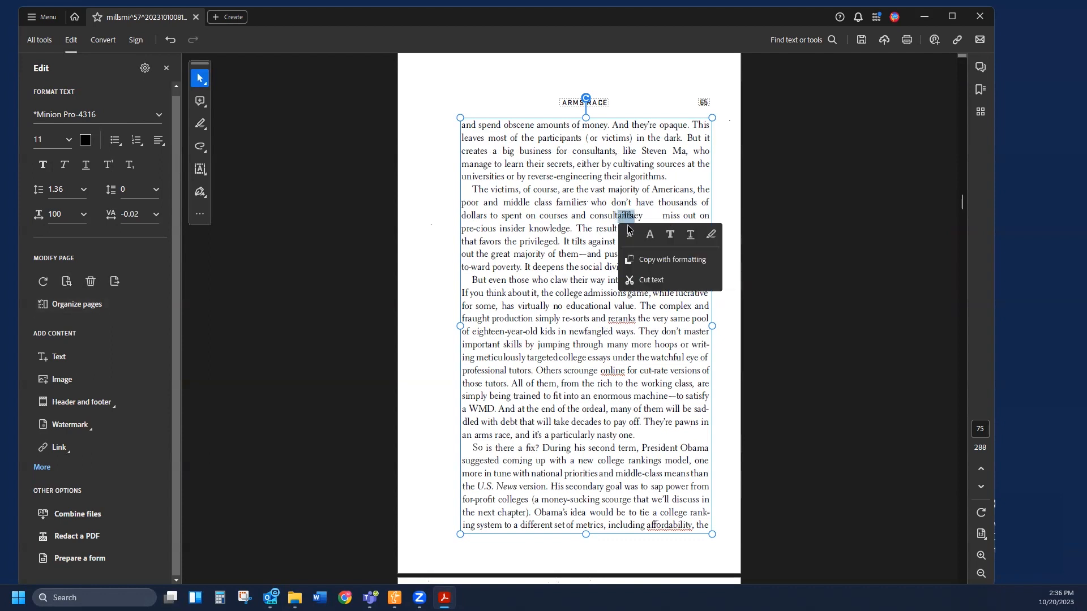
click(623, 213)
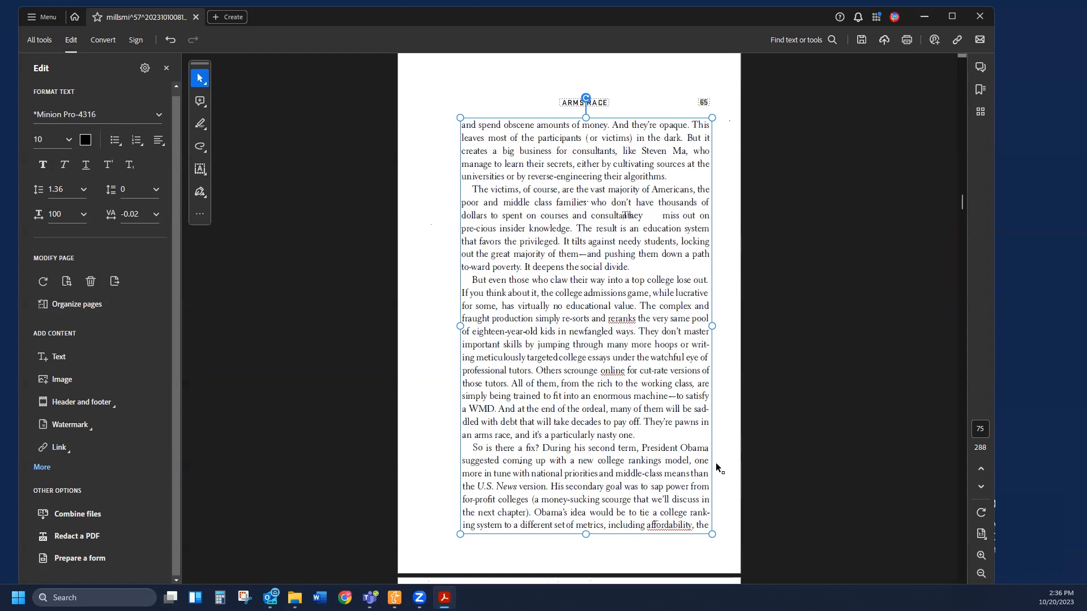
Step: Delete the line-break hyphen in 'sad-dled' on the page numbered 65 and deselect the text block
click(704, 404)
key(Delete)
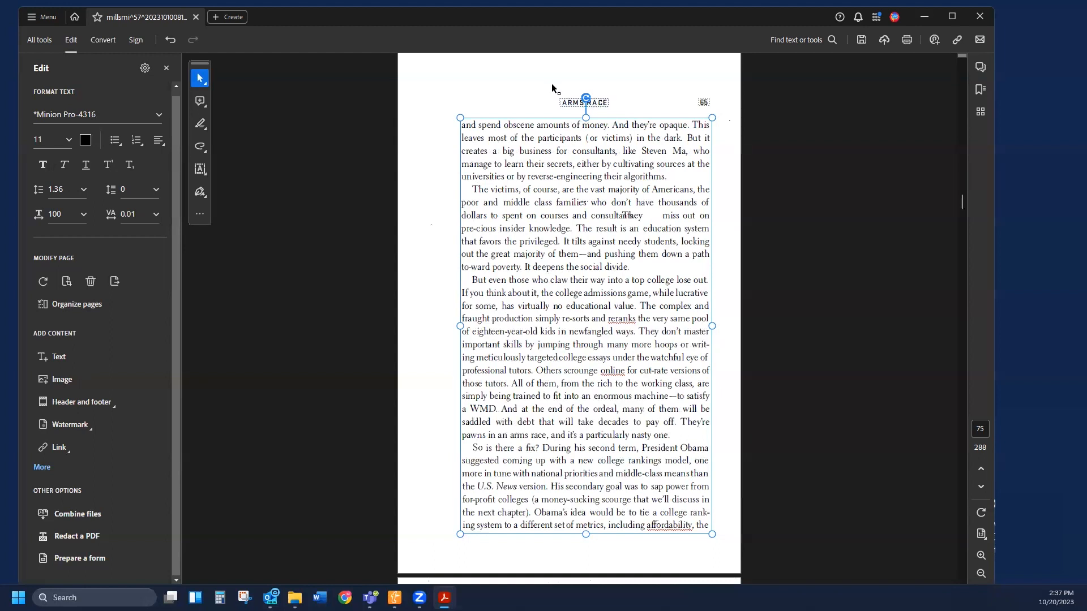
click(522, 90)
Step: Make the page numbered 62 editable and delete the three-dot ornament below its last paragraph
scroll(530, 314, up, 1)
scroll(531, 314, up, 20)
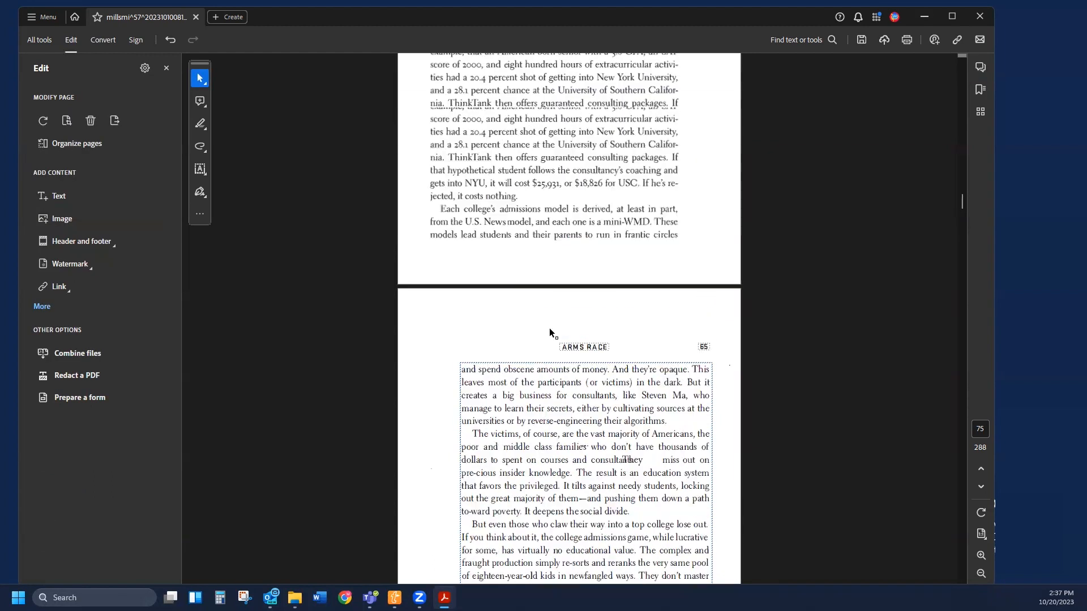
scroll(566, 326, up, 8)
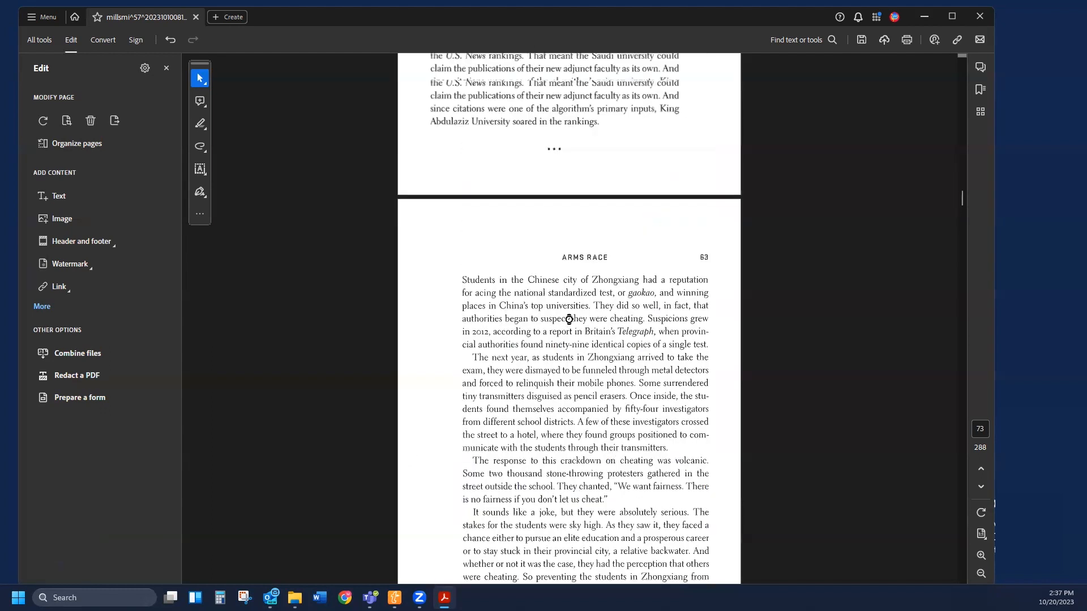
click(553, 395)
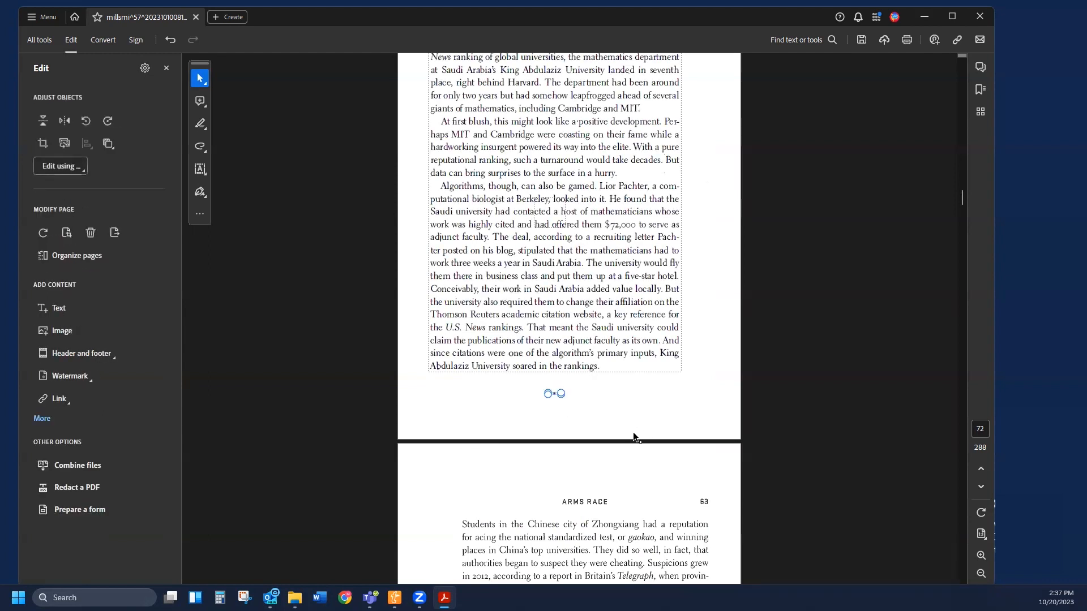
key(Delete)
Step: Select all the stray scan specks above the header of the page numbered 62 and delete them
scroll(565, 386, up, 4)
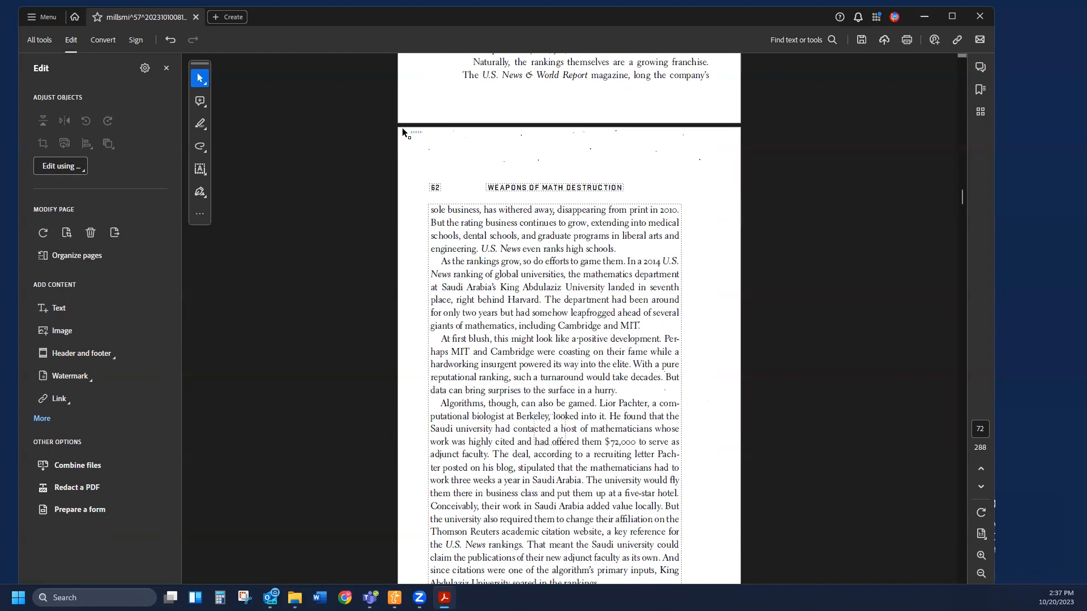
drag(404, 130, 816, 211)
key(Delete)
Step: Delete the stray scan specks above the header of the page numbered 60, including the single one just over the title
scroll(545, 147, up, 10)
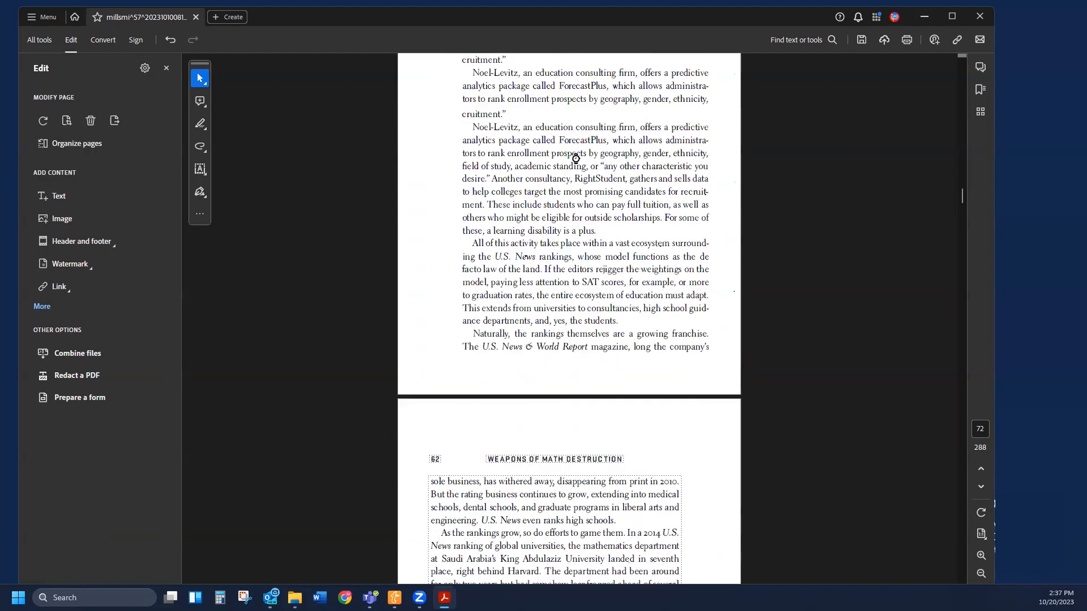
scroll(586, 168, up, 10)
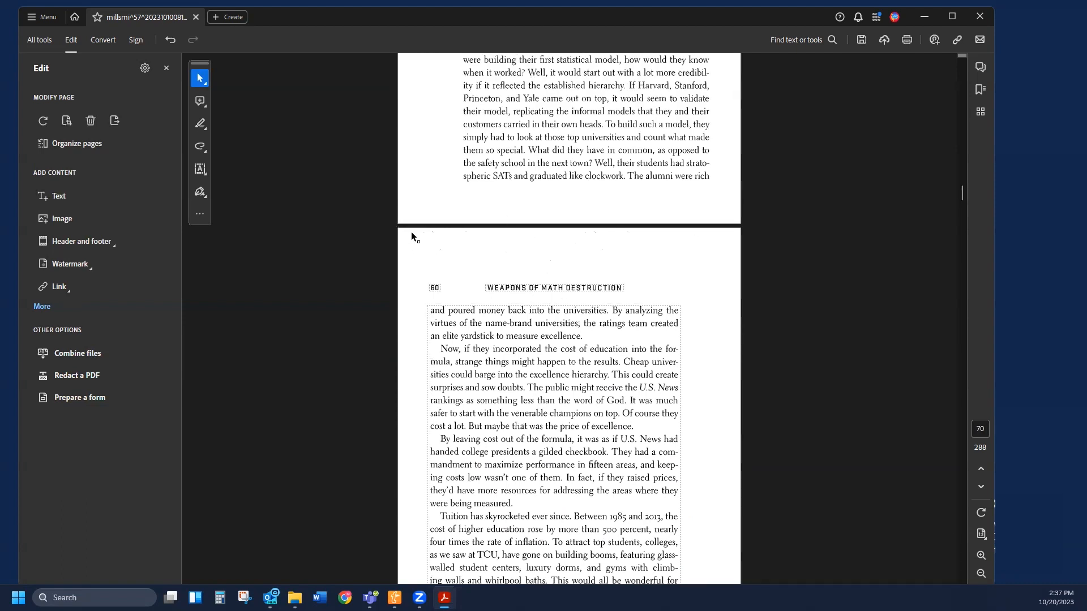
drag(413, 230, 698, 262)
key(Delete)
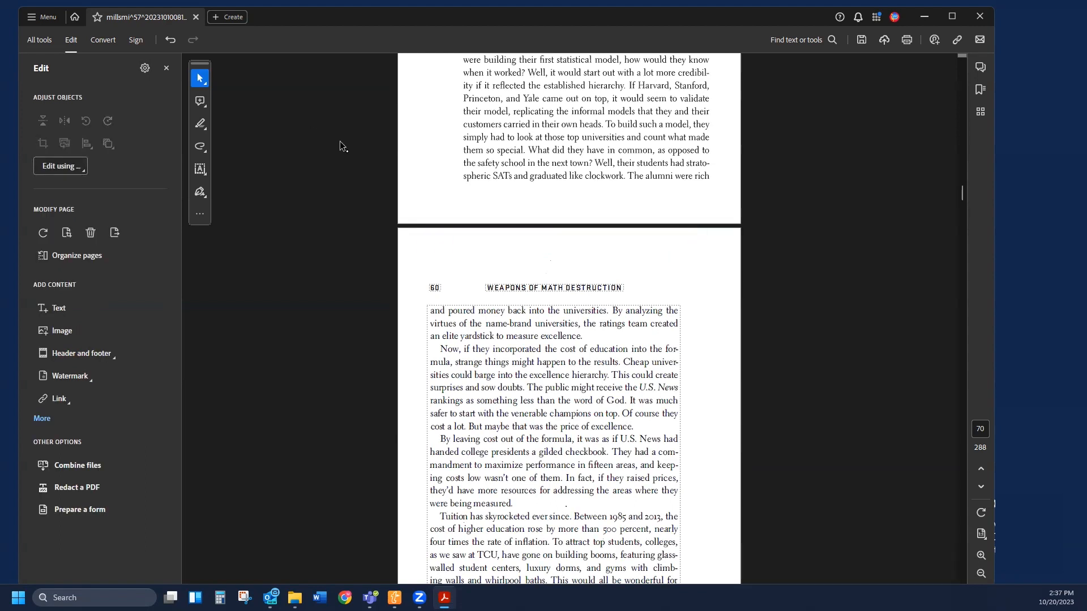
drag(526, 256, 596, 292)
key(Delete)
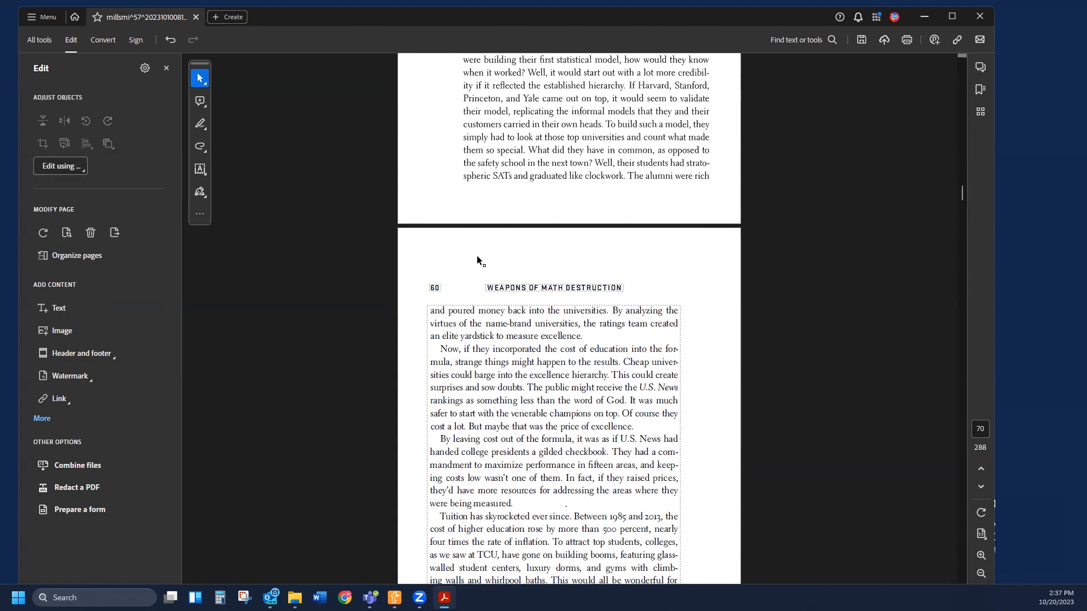